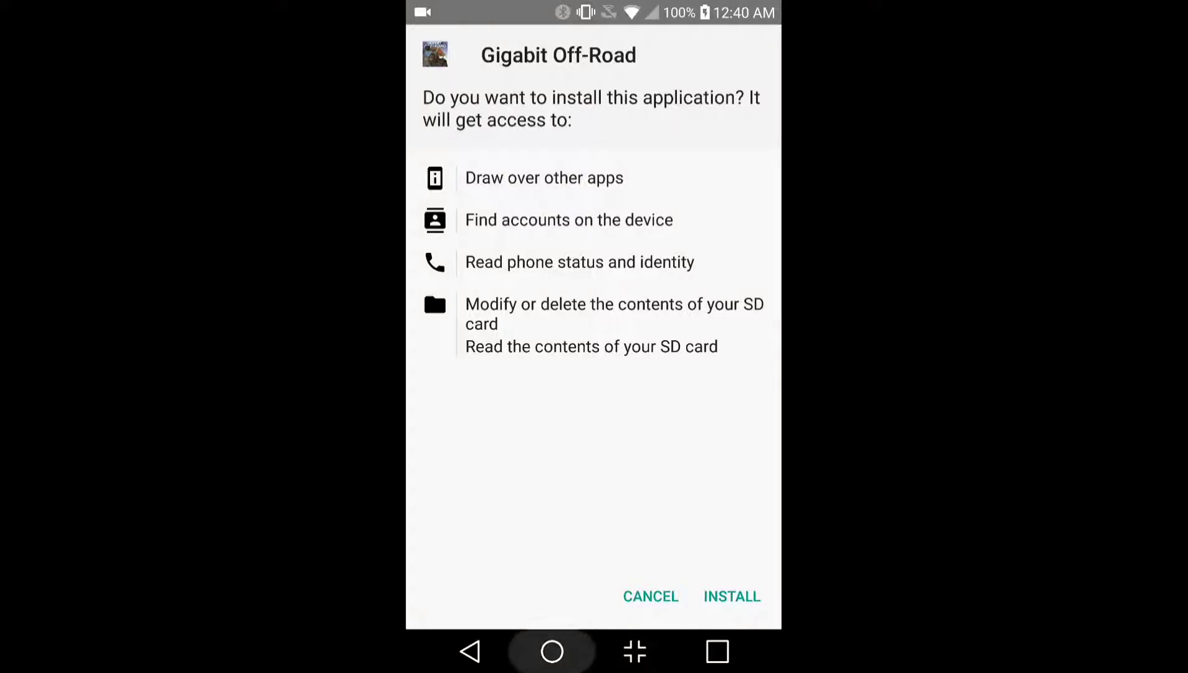
Step: Go home, launch Play Store from the Google folder, and start a store search
click(552, 652)
click(548, 426)
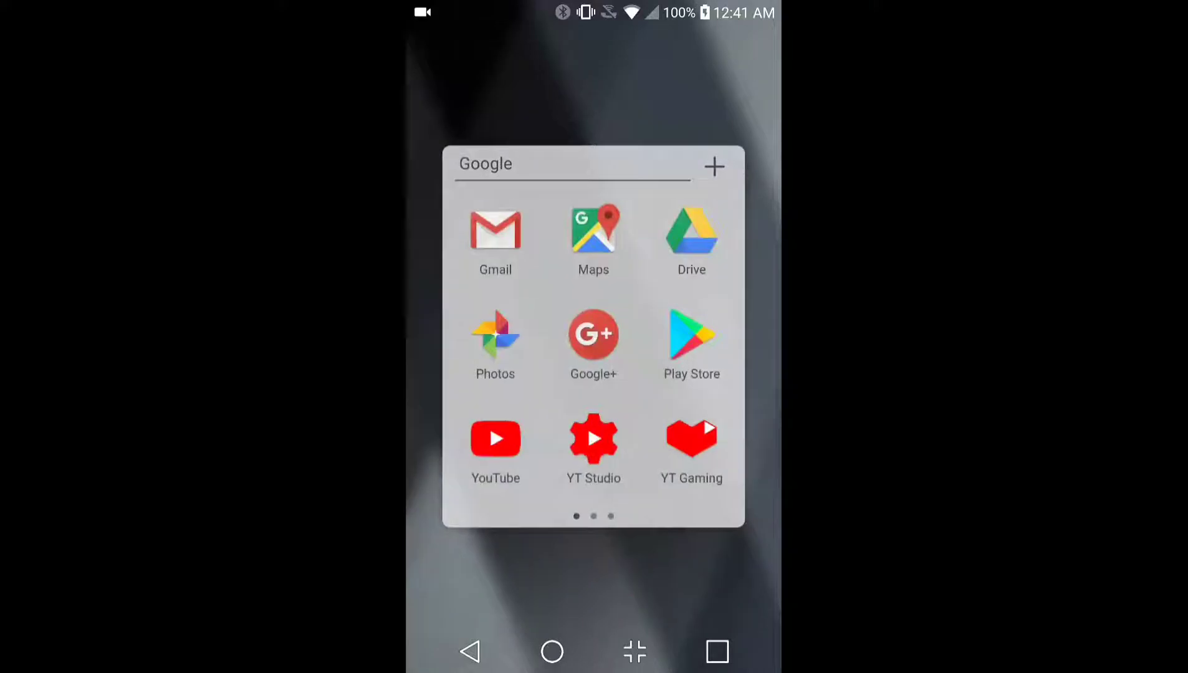
click(691, 336)
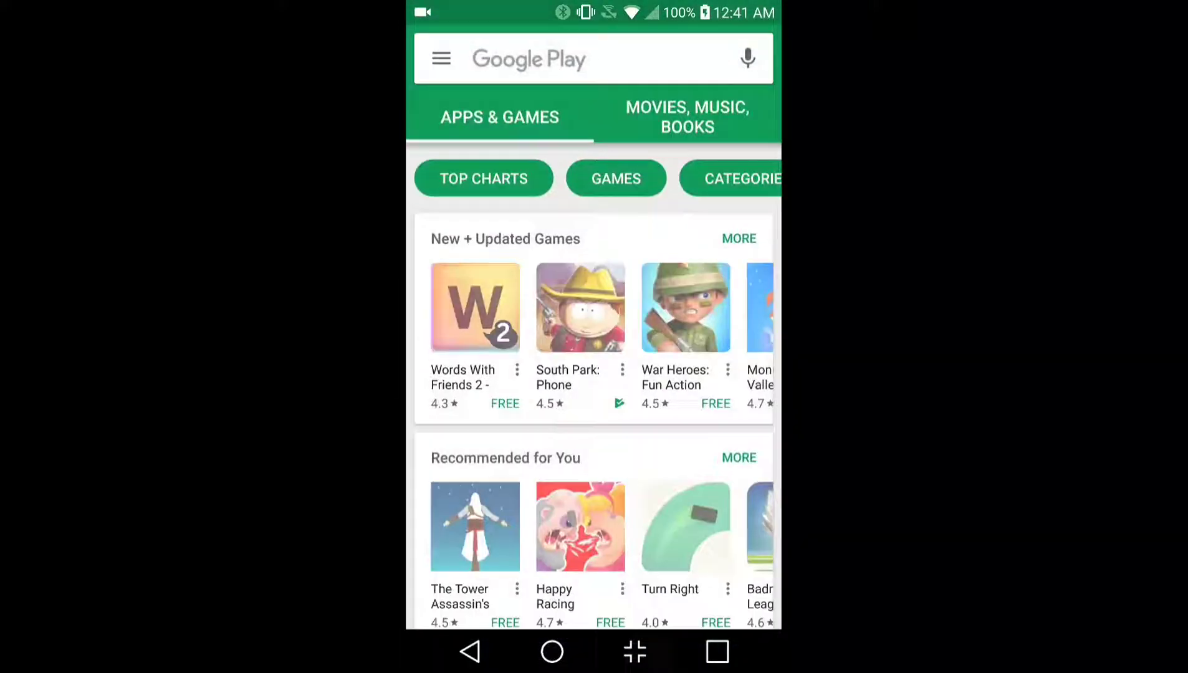
click(557, 60)
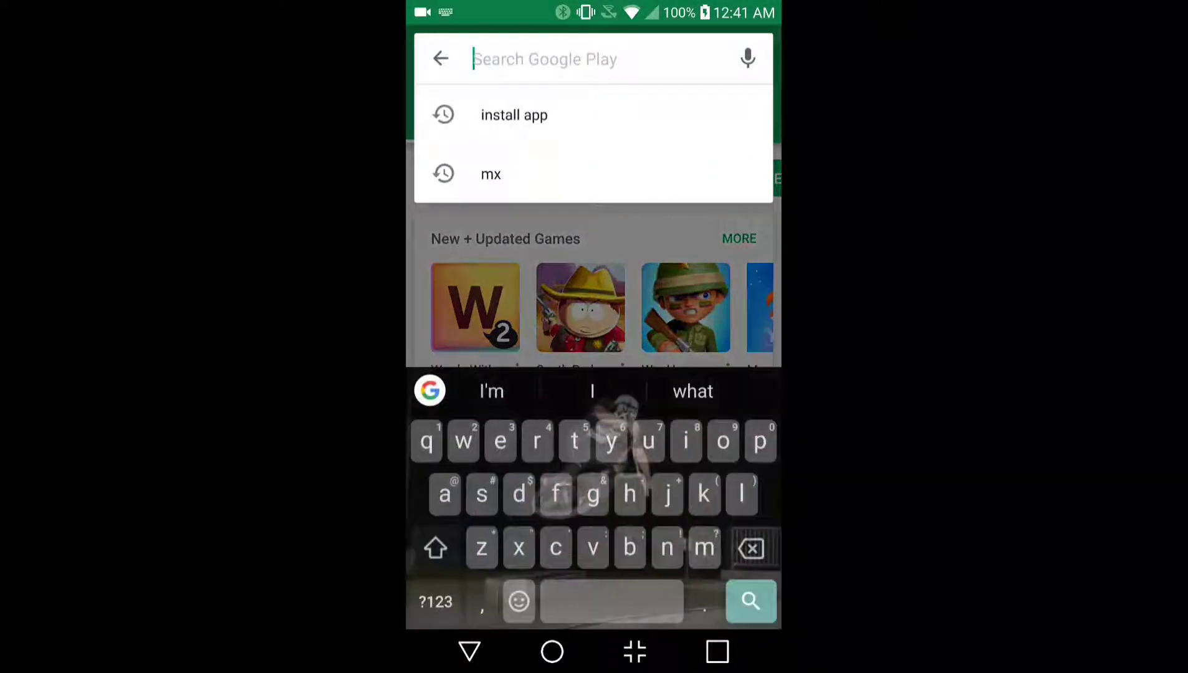
text(in)
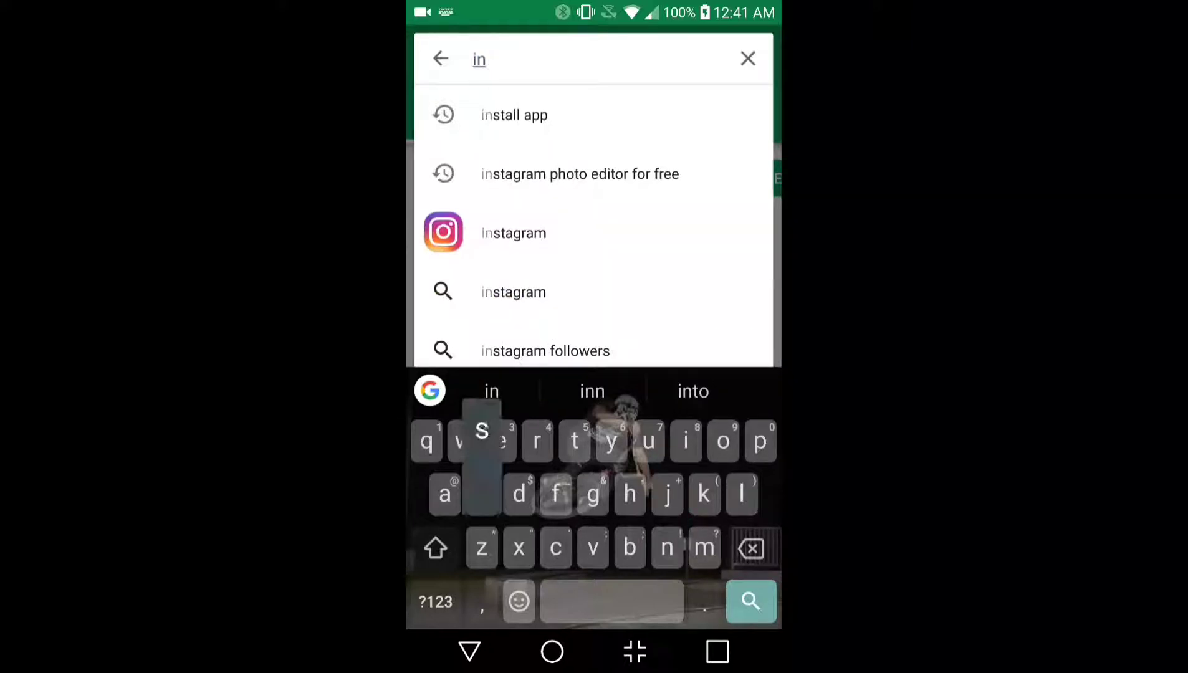
text(stal)
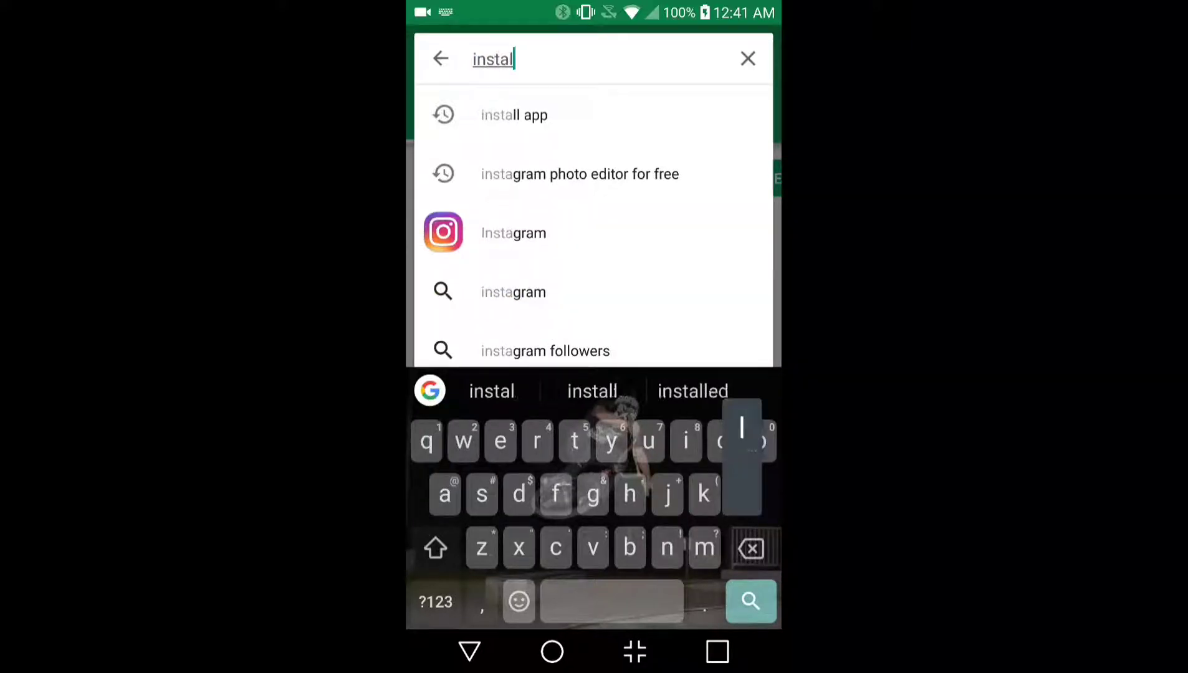
text(l unl)
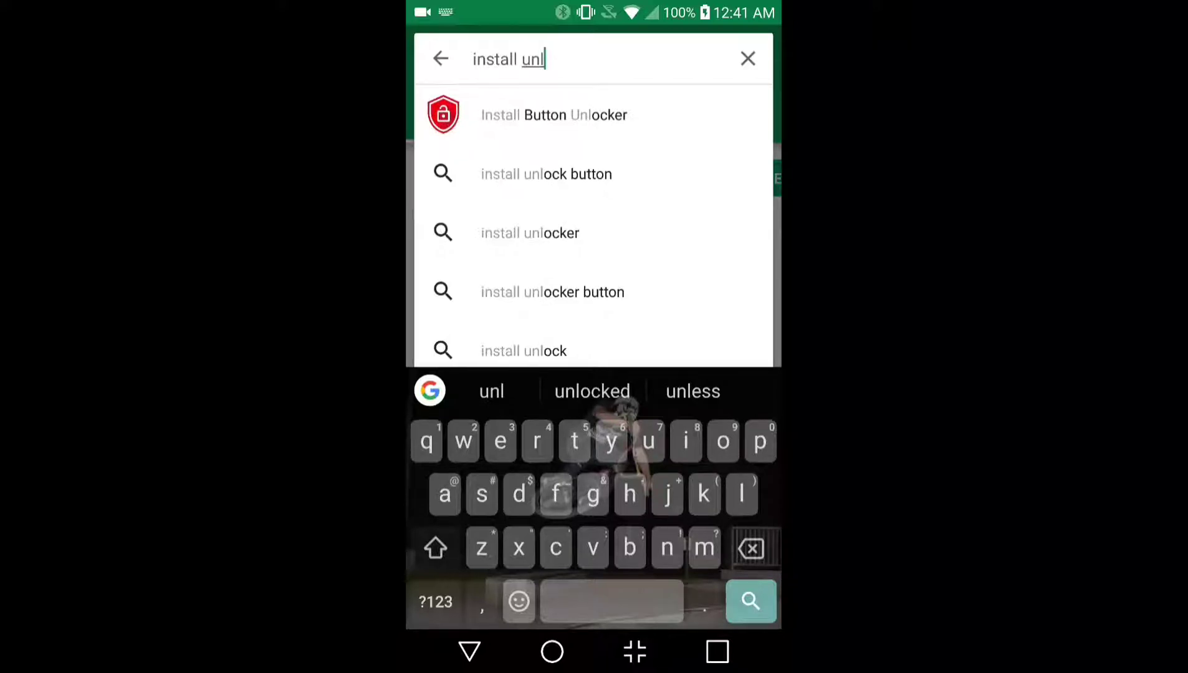
Step: Run the search for the install unlock button app from the suggestions
click(546, 173)
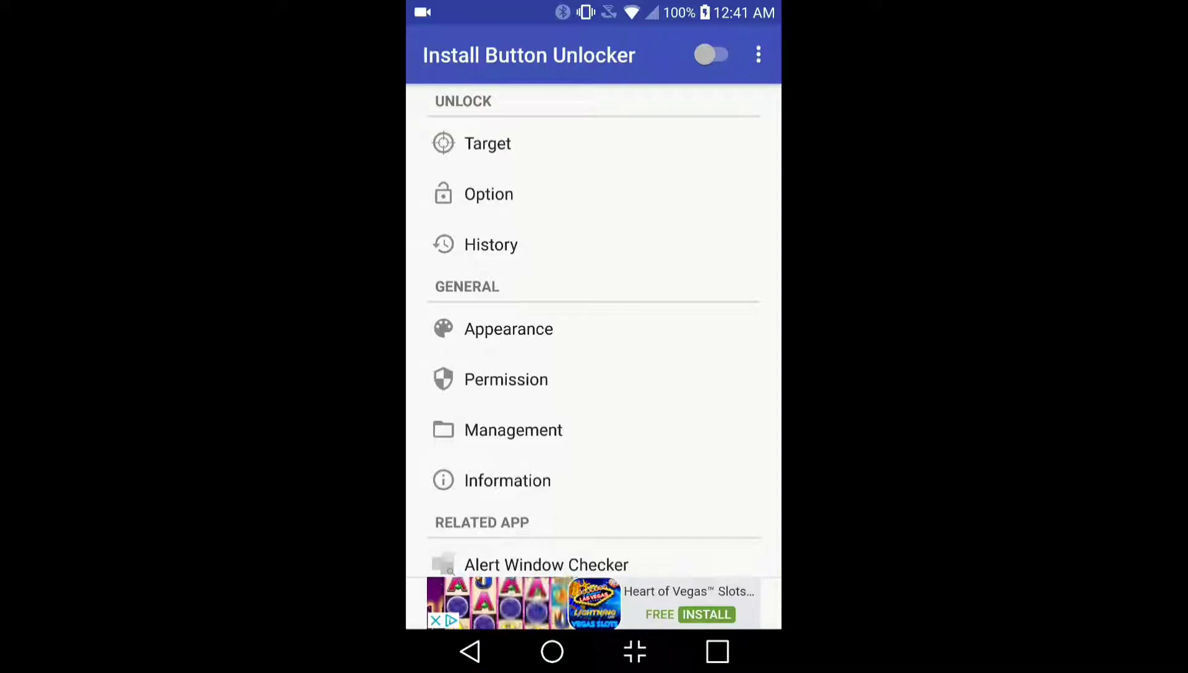
Step: Switch on the unlocker and enable its accessibility service with OK, then return home
click(710, 55)
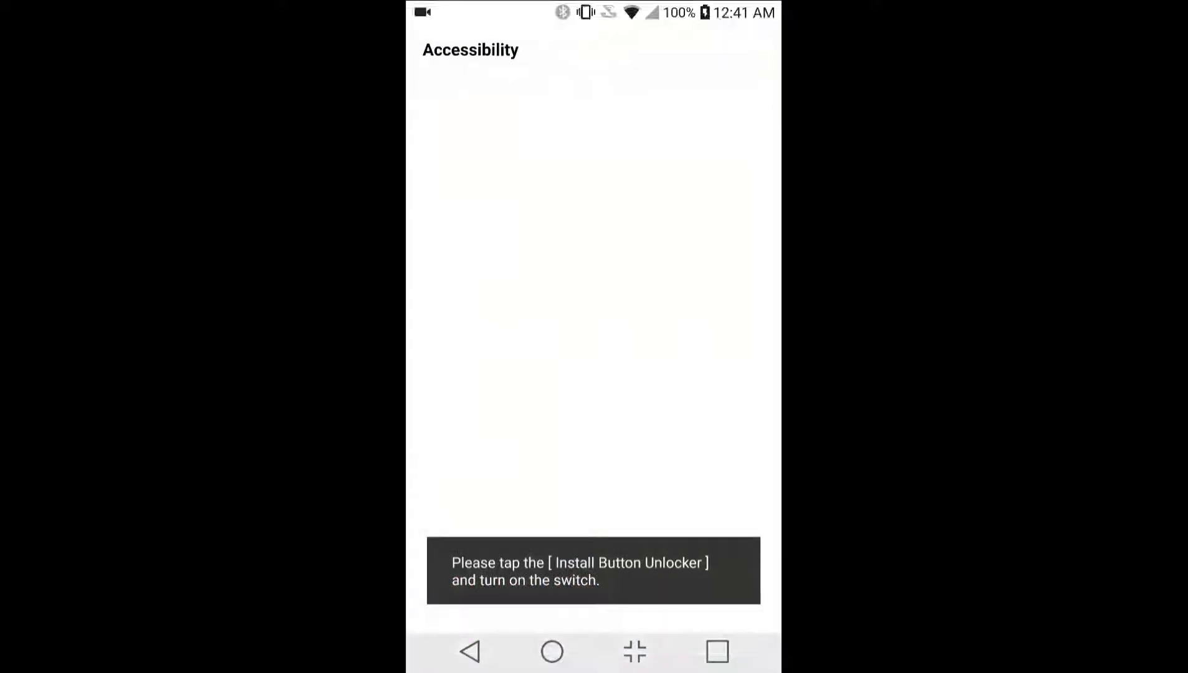
scroll(594, 371, down, 5)
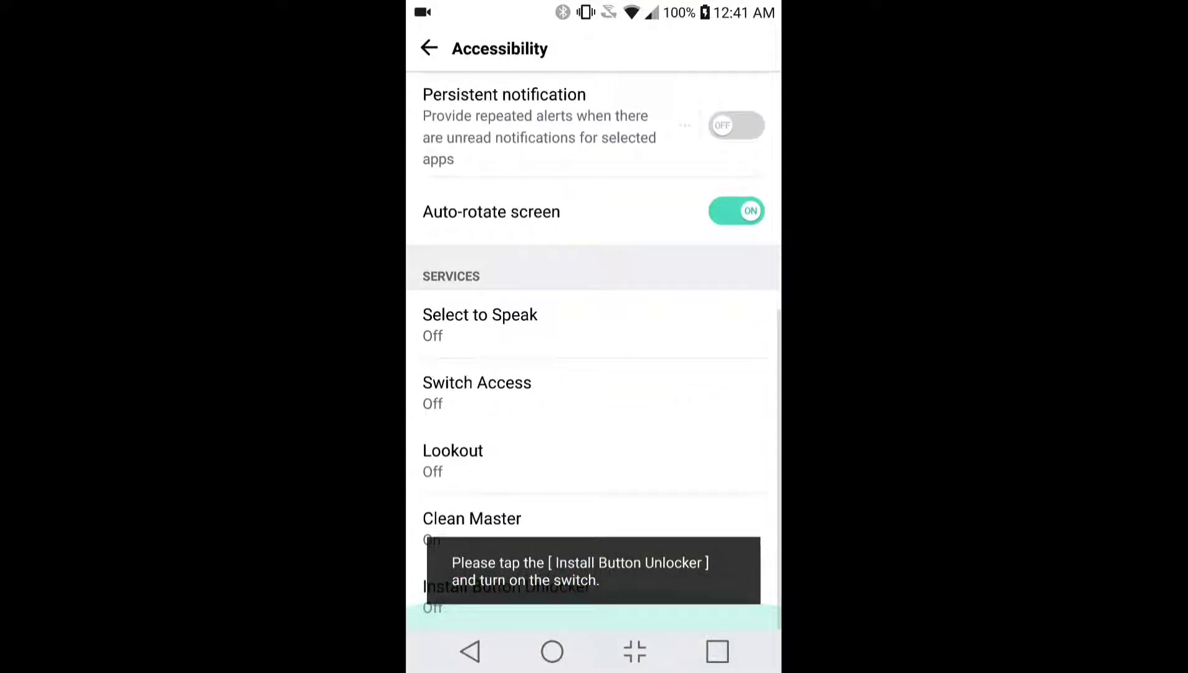
click(506, 593)
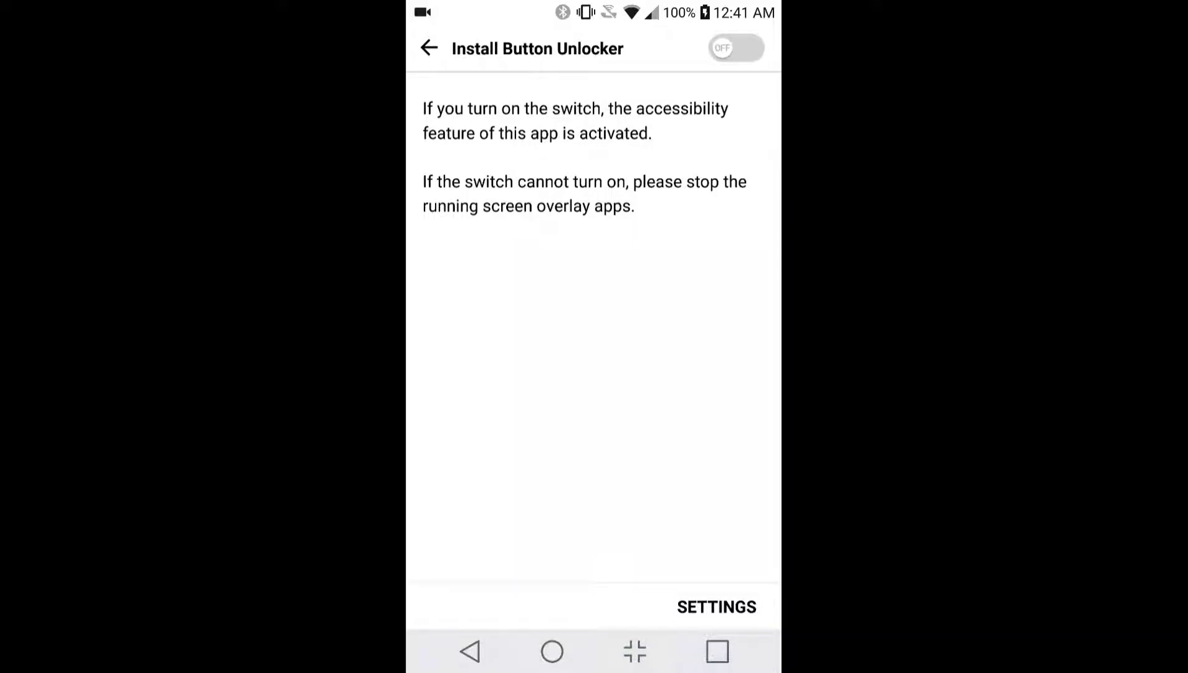
click(736, 48)
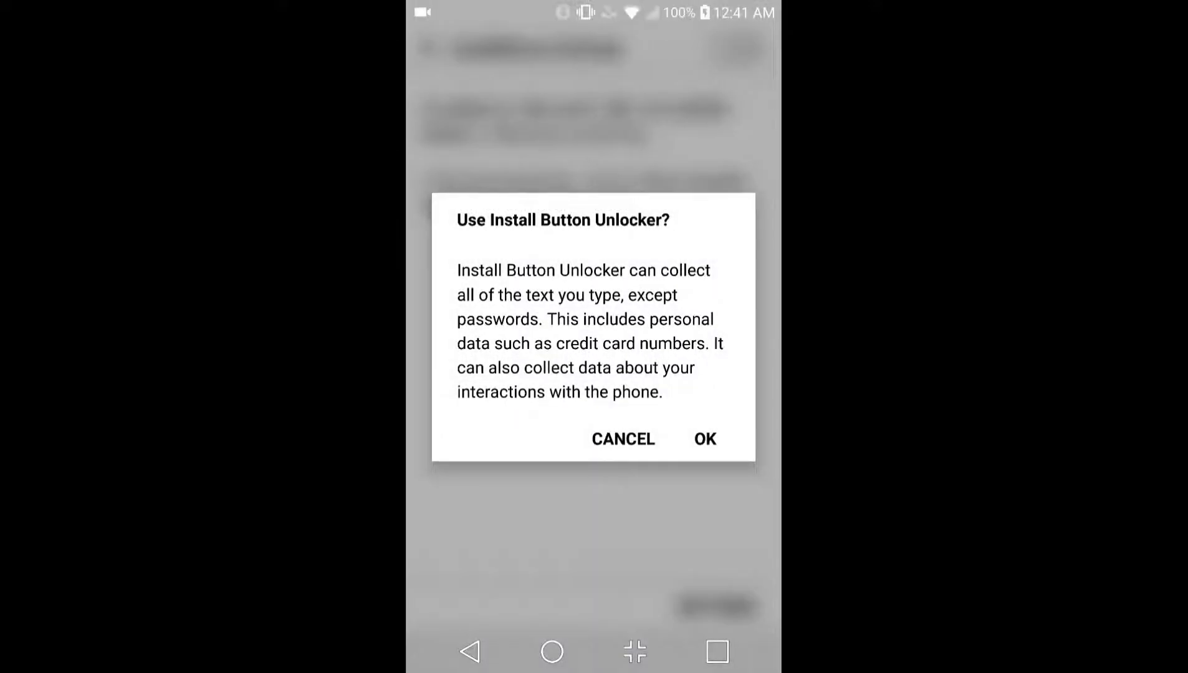
click(706, 439)
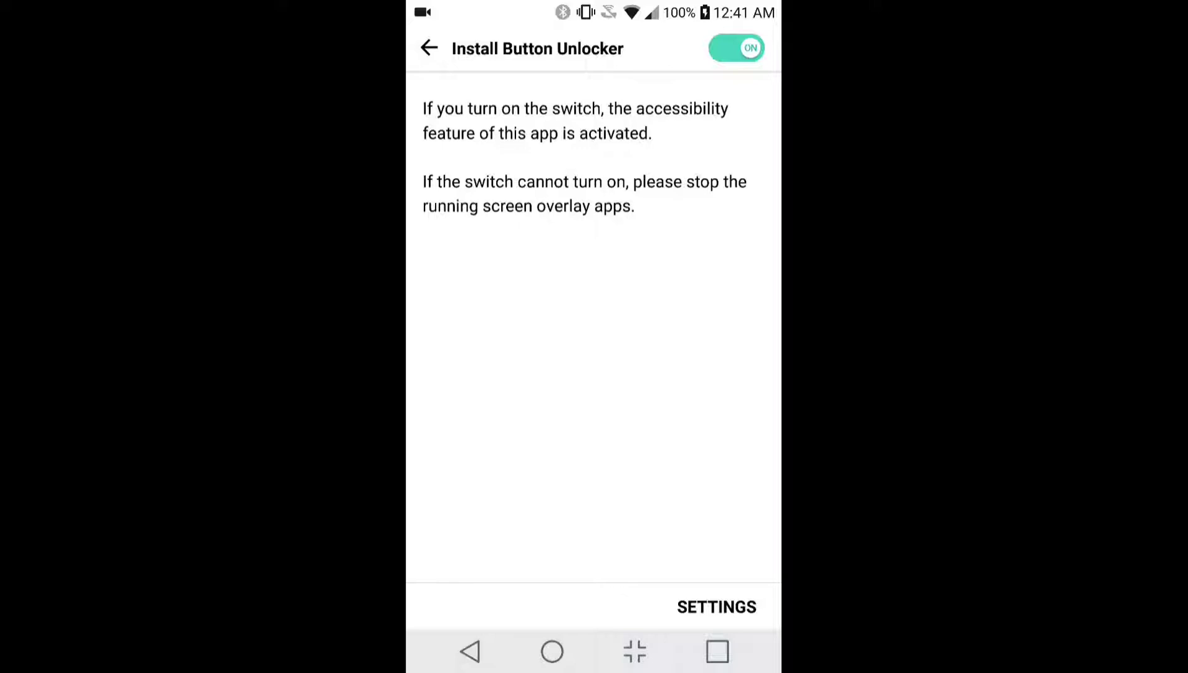
click(552, 651)
Step: Reopen TutuApp from Recents and install Gigabit Off-Road MOD, confirming INSTALL
click(459, 445)
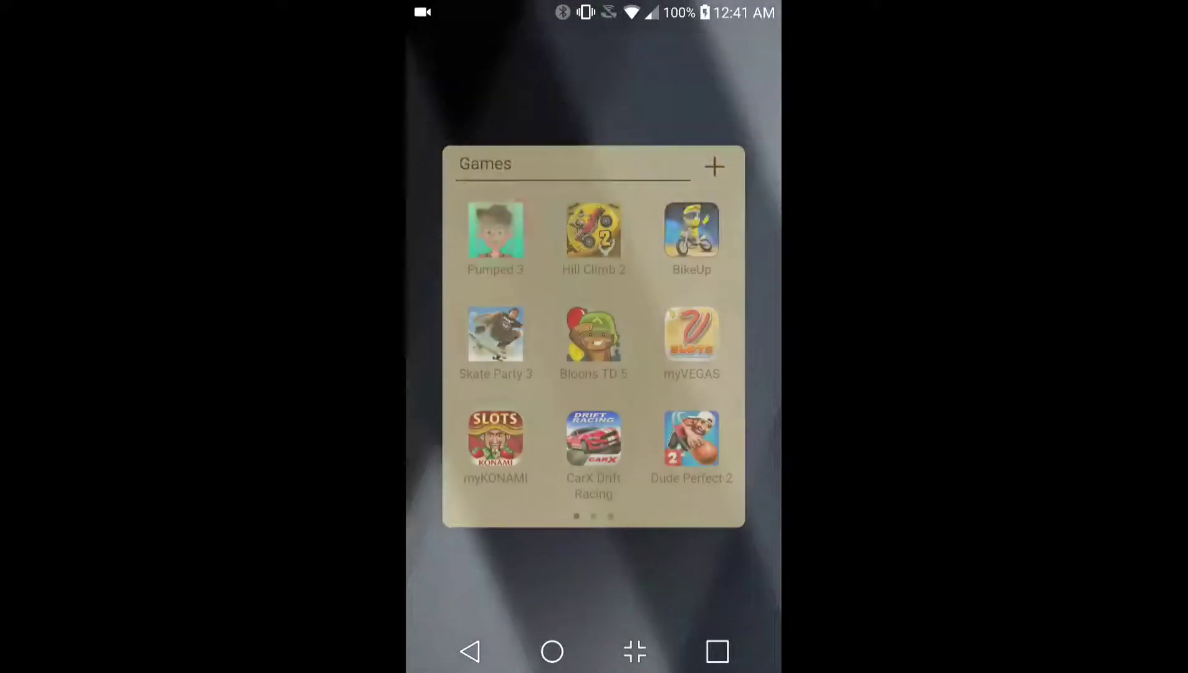
click(717, 650)
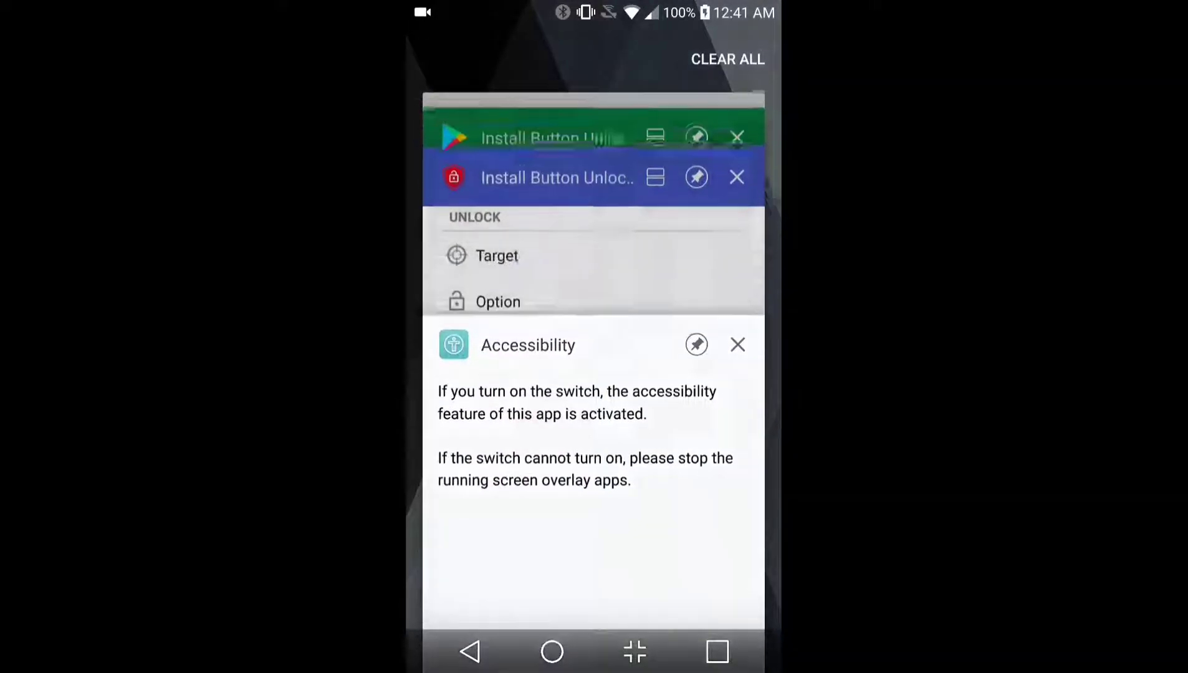
scroll(594, 370, up, 3)
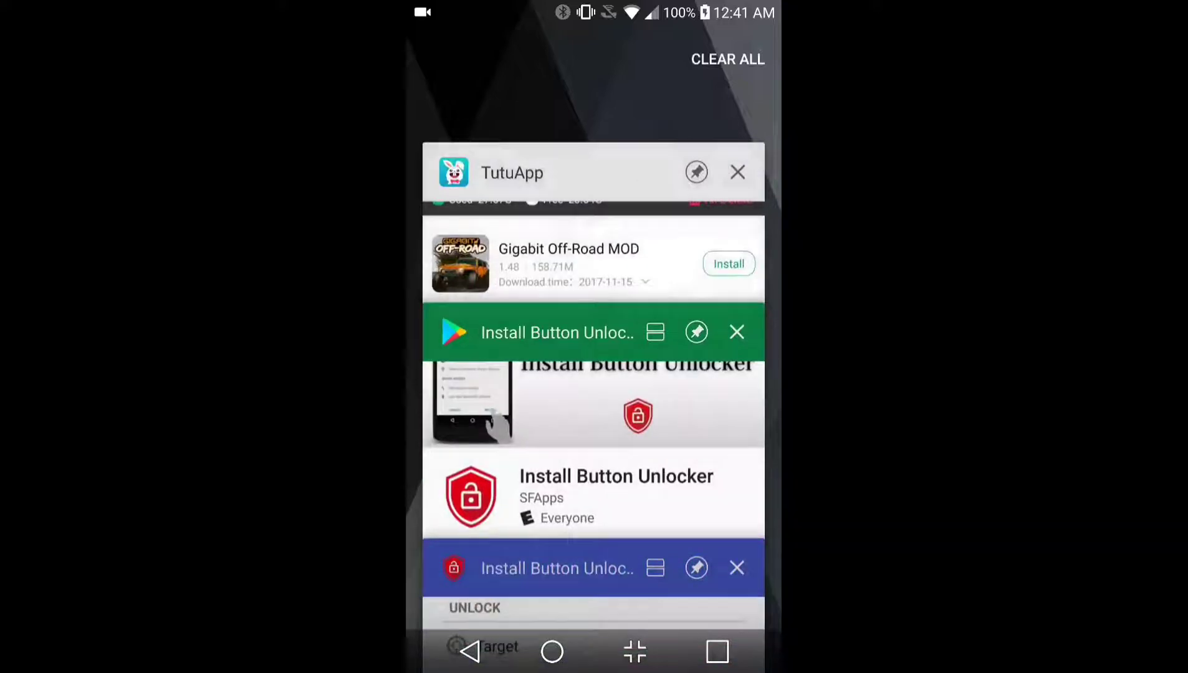
click(594, 278)
click(742, 158)
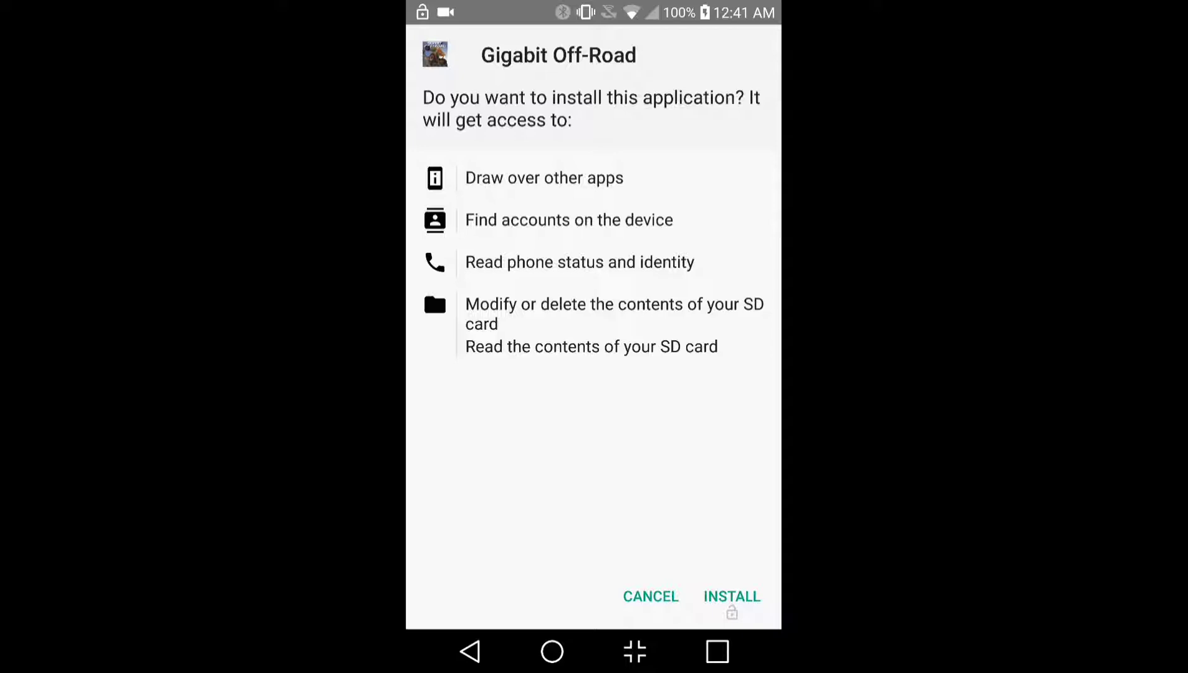
click(731, 596)
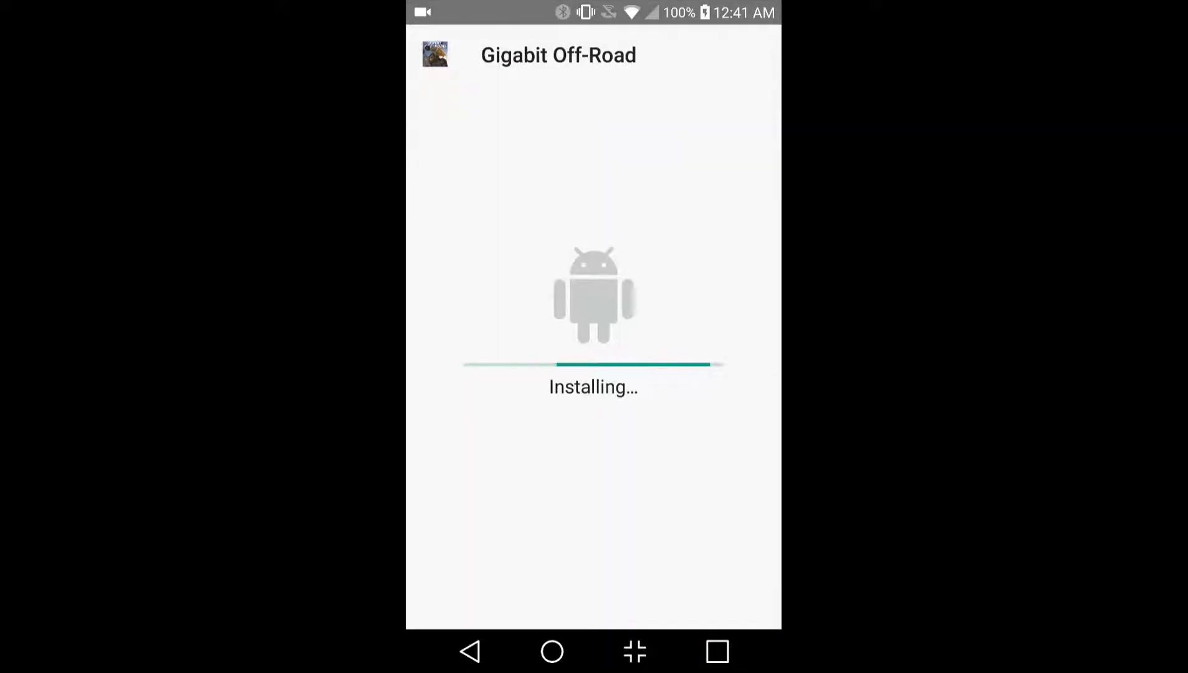